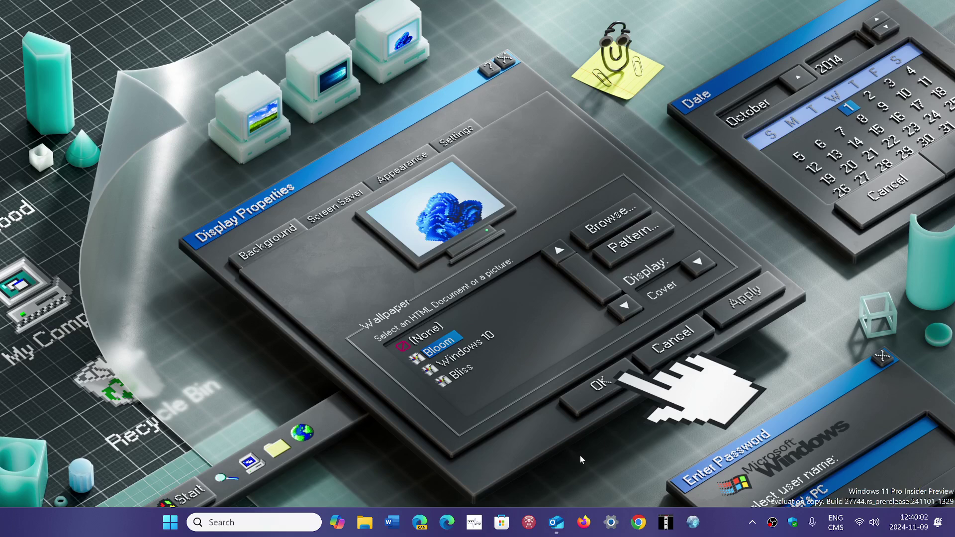
{"action": "left_click", "coordinate": [557, 522]}
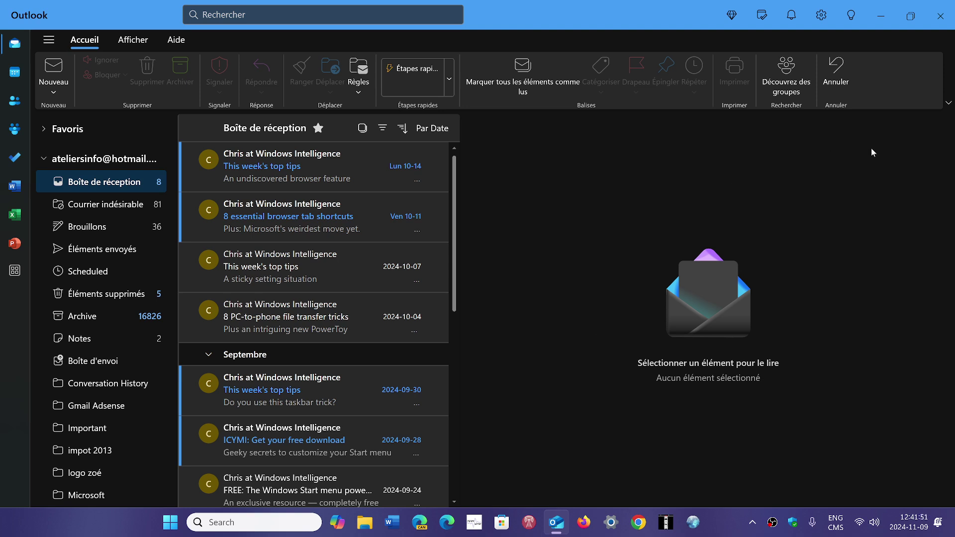
{"action": "left_click", "coordinate": [940, 15]}
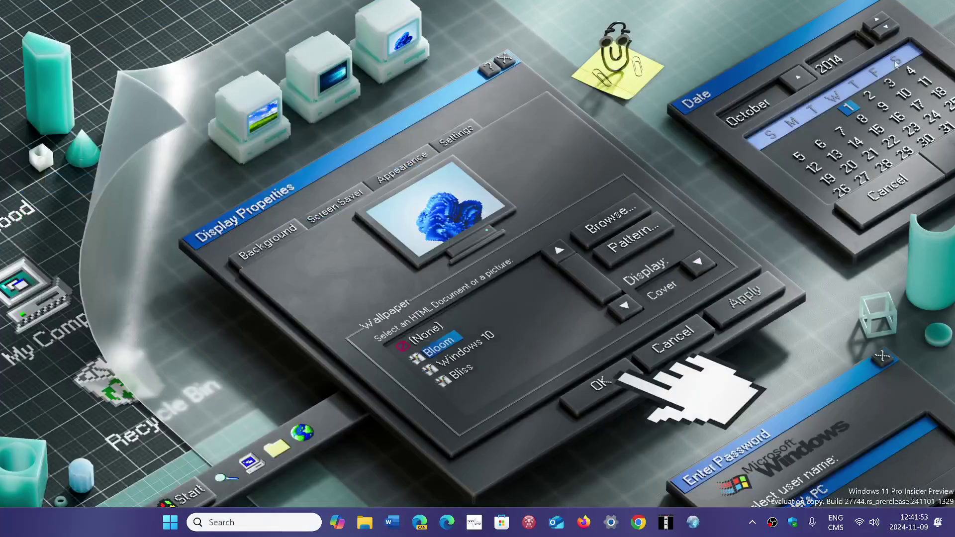